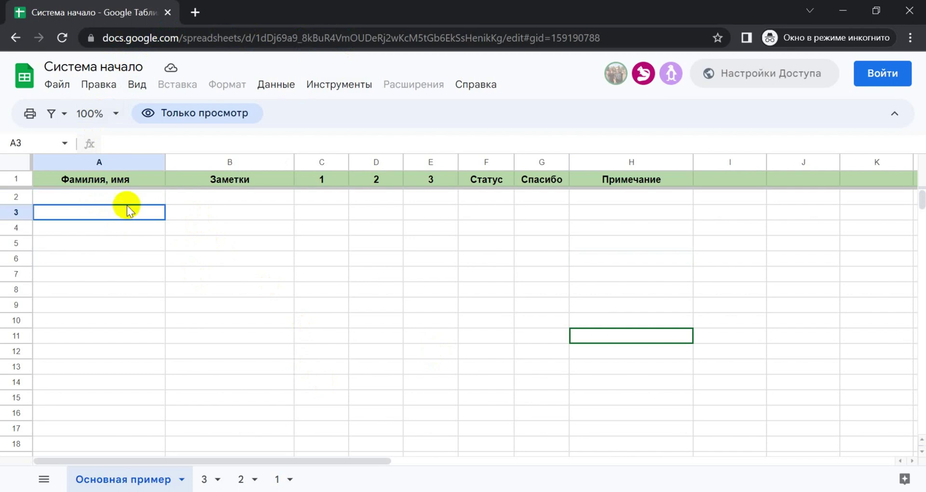
Check which file actions and download formats the view-only template spreadsheet offers without signing in.
click(127, 203)
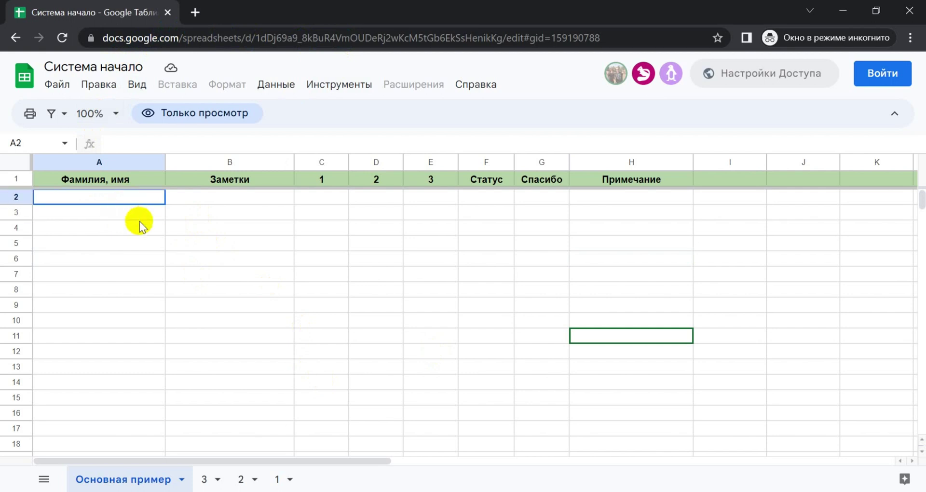
click(134, 215)
click(134, 234)
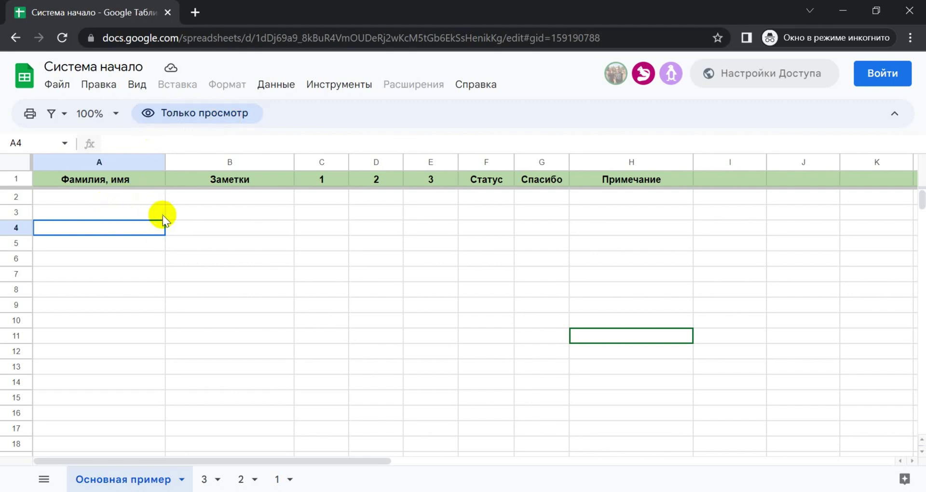
click(57, 86)
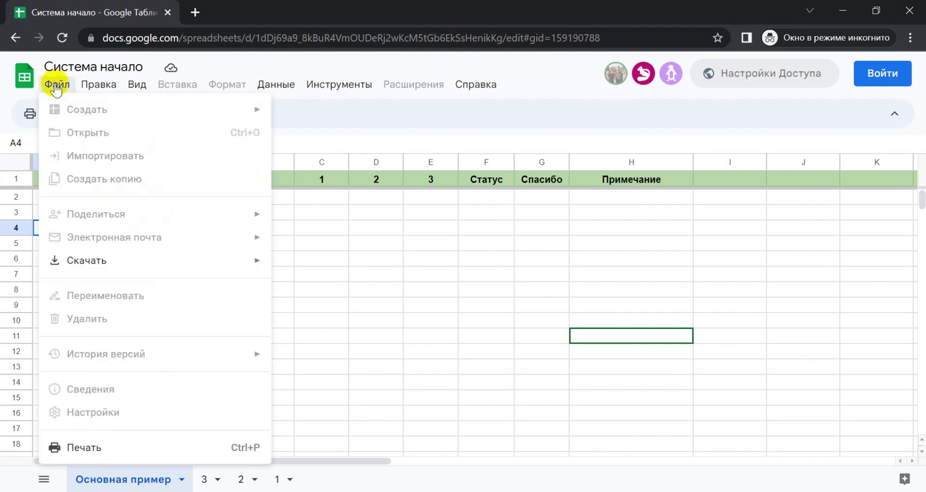
mouse_move(83, 268)
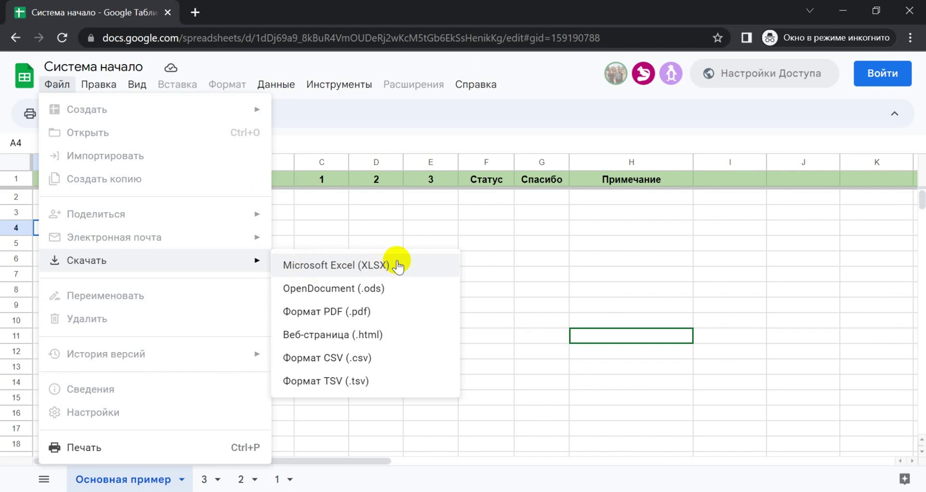
click(419, 233)
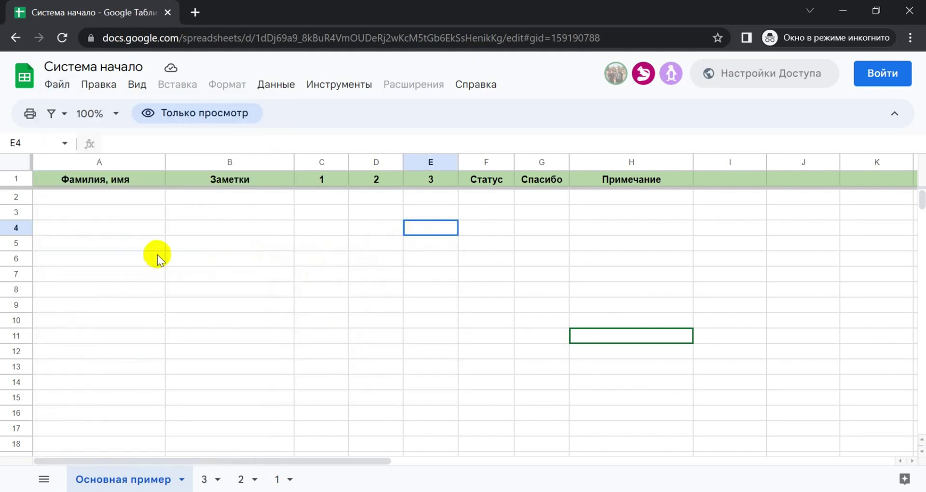
click(123, 201)
click(129, 218)
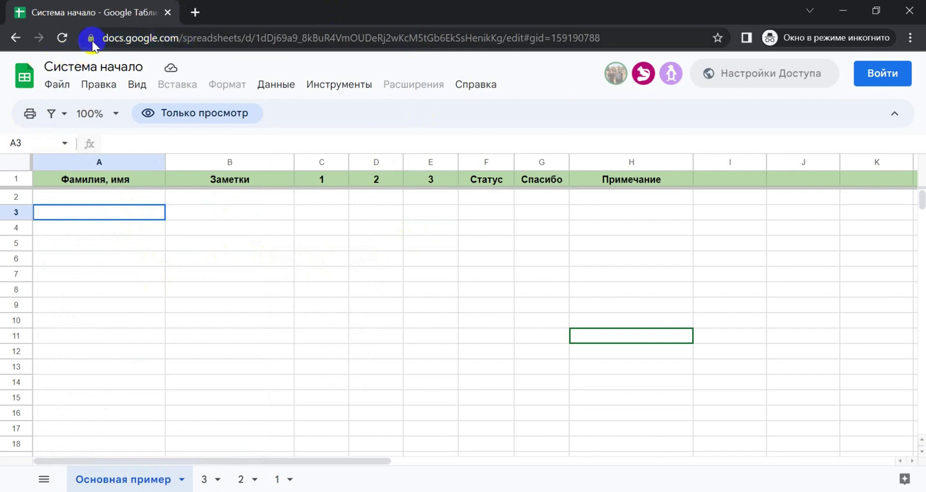
click(181, 245)
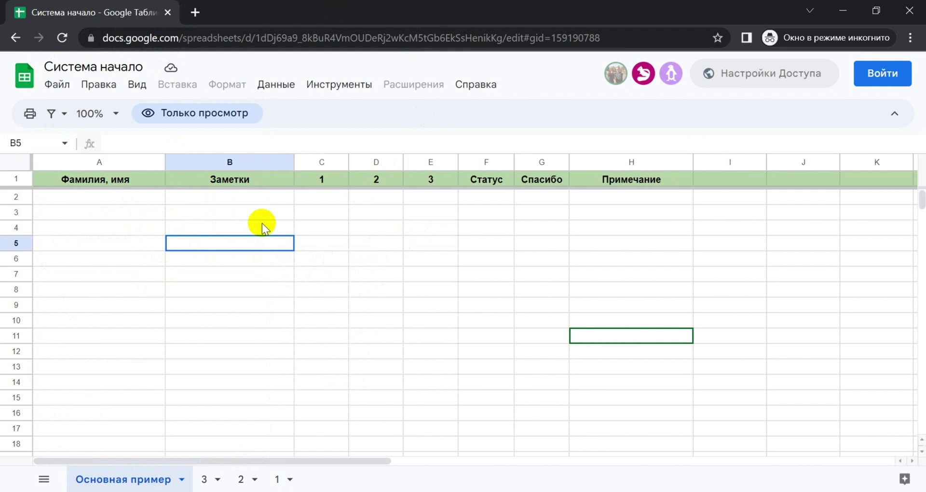
Start signing in to Google from the template spreadsheet and choose the second listed account.
click(878, 81)
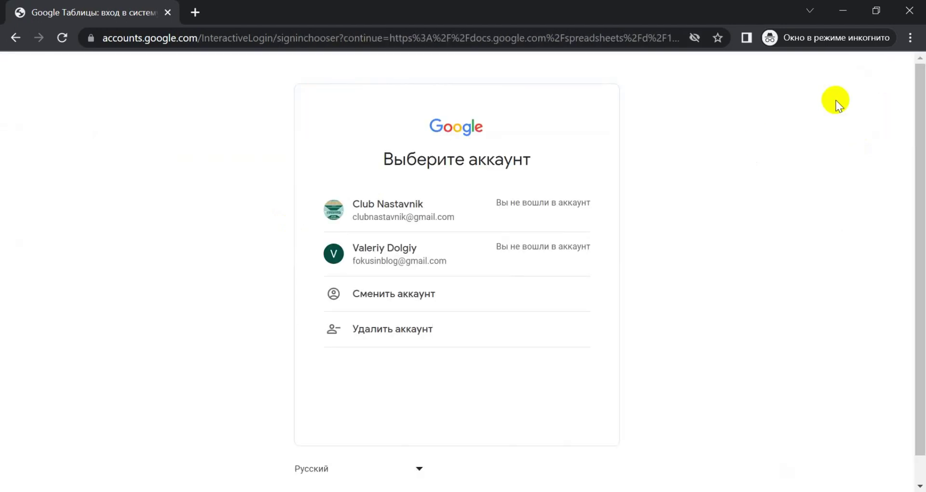
click(384, 255)
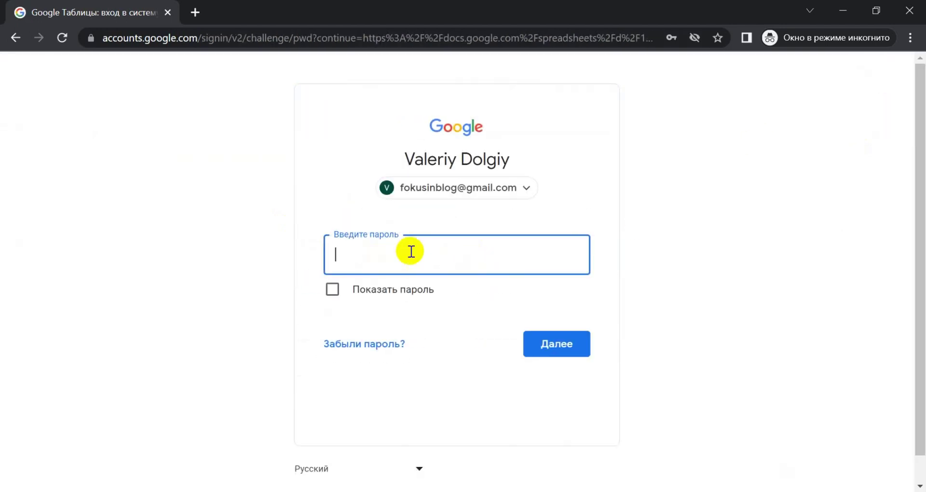
Try to sign in to the chosen account with a saved account password.
click(472, 299)
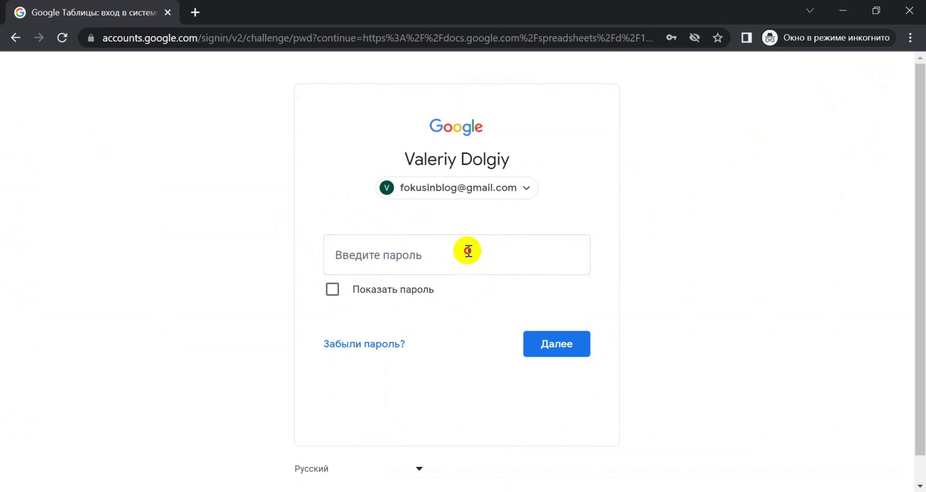
click(466, 252)
click(642, 303)
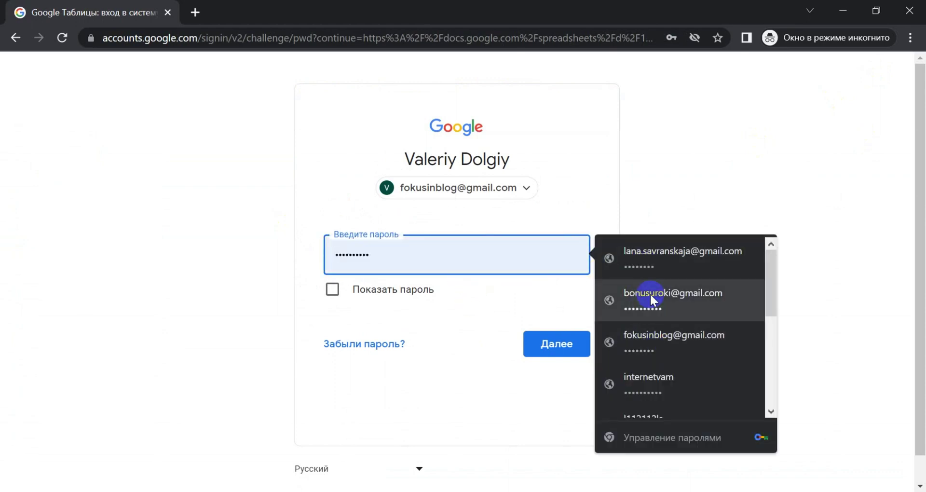
click(548, 347)
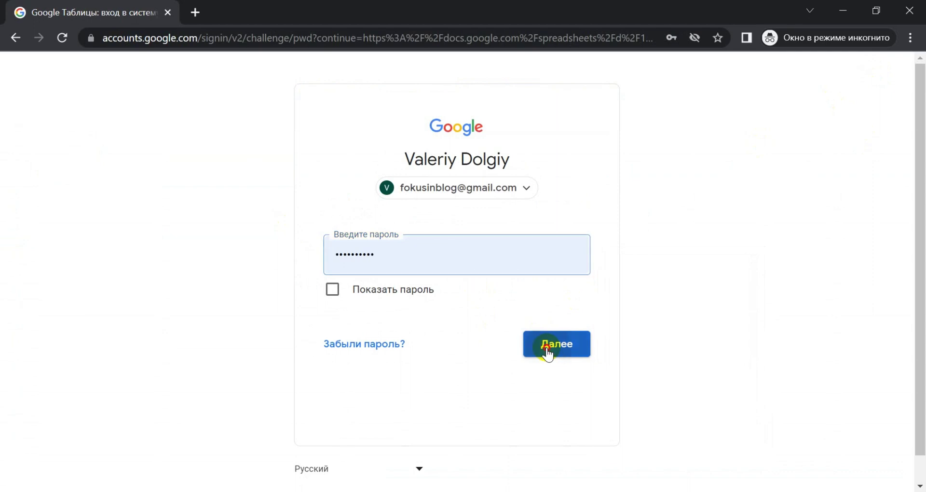
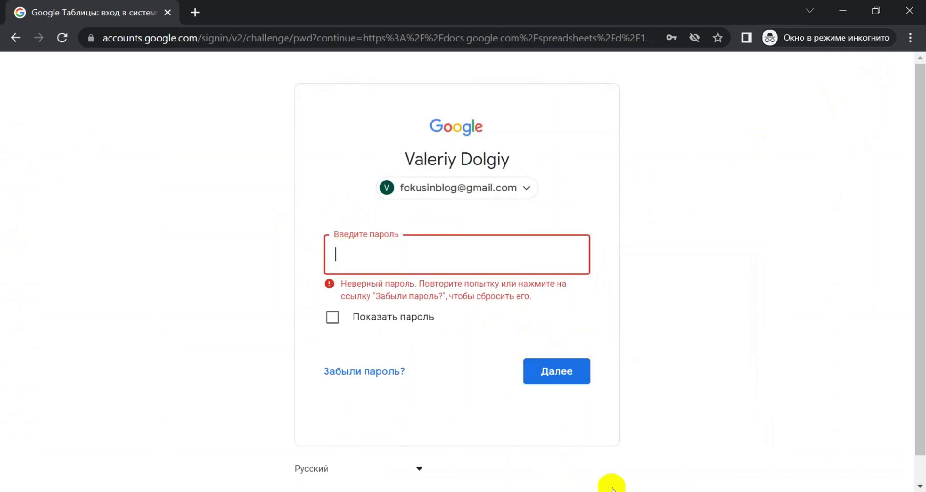
Paste the account password, complete the sign-in and select cell A2 of the template spreadsheet.
key(ctrl+v)
key(Return)
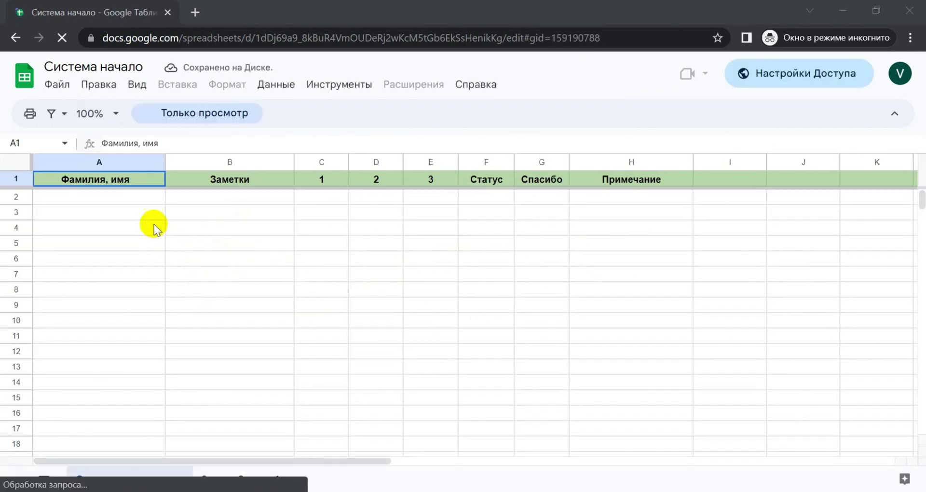
click(144, 202)
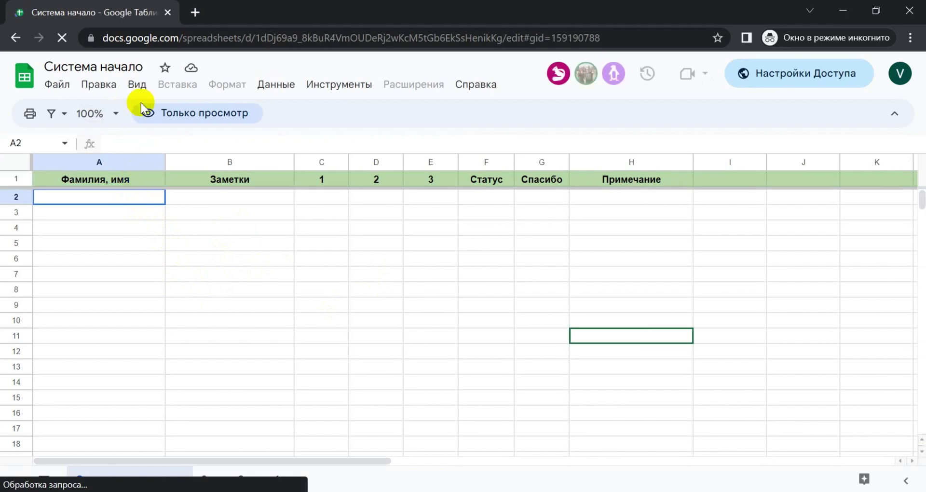
Make a copy of the template spreadsheet named "Моя система 20" in Мой диск.
click(58, 85)
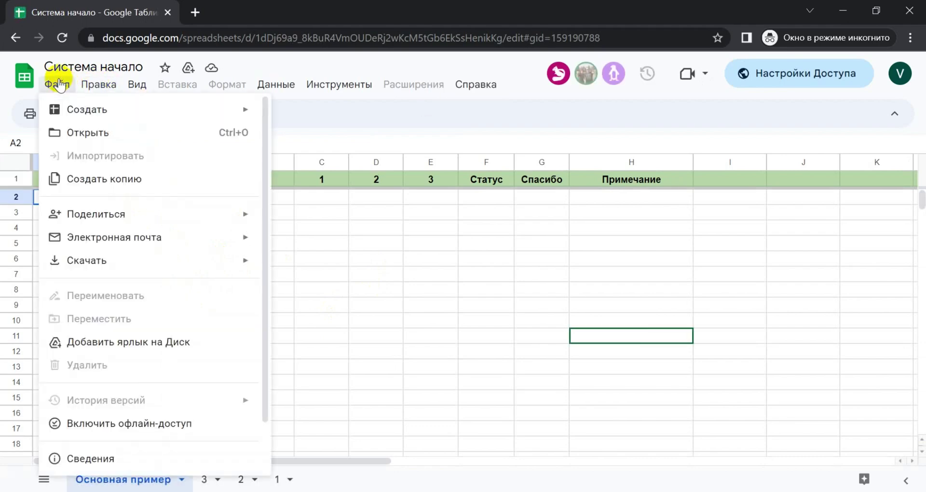
click(106, 181)
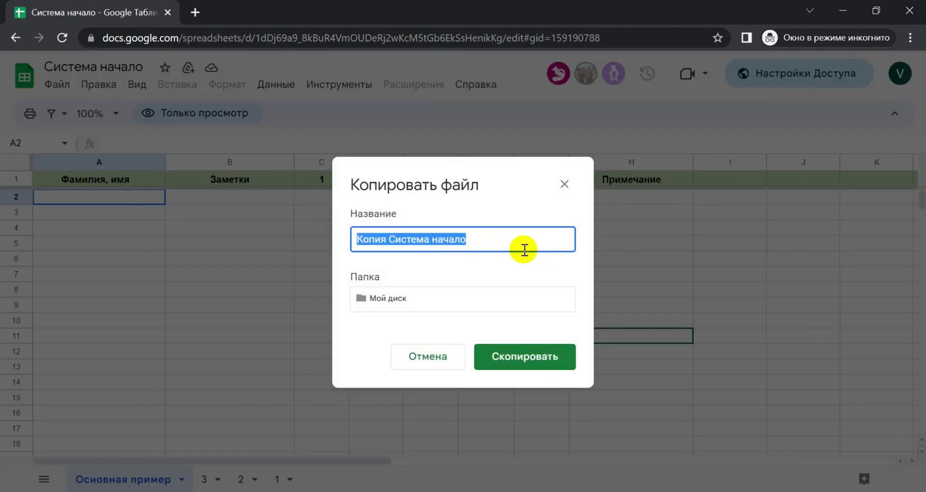
key(BackSpace)
text(М)
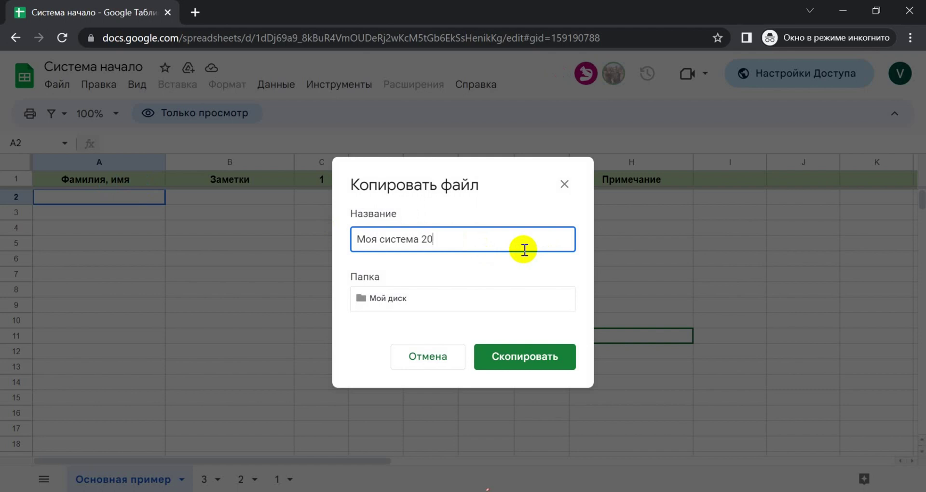
click(530, 359)
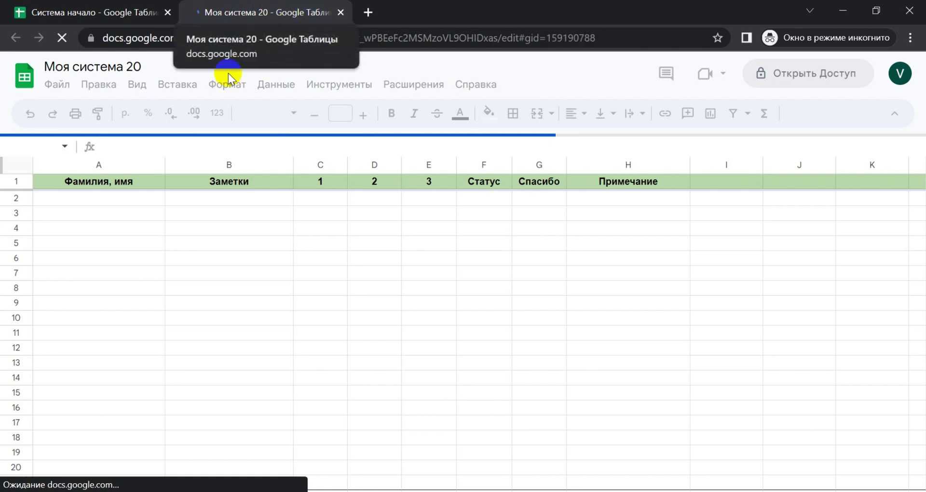
Dismiss the dropdown chips notice and enter the test text "рроооллллл" in A2 and "лллл" in A3 of the copy.
click(117, 198)
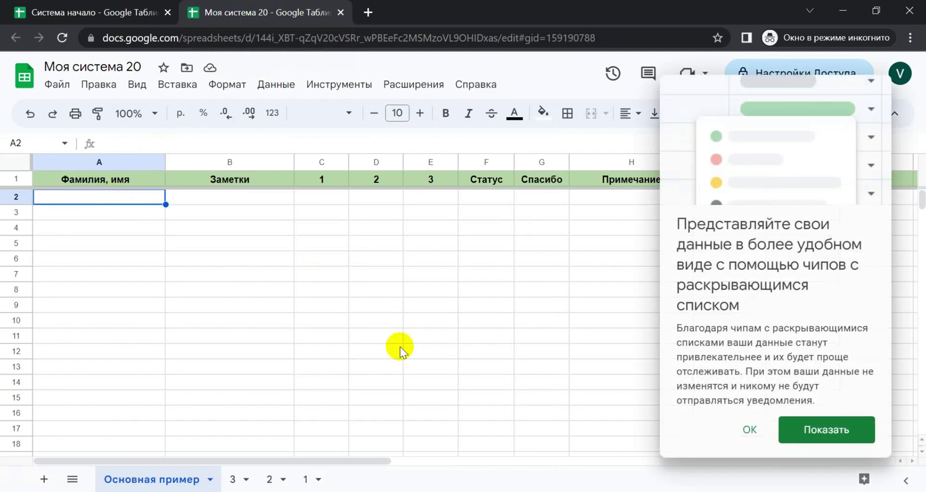
click(750, 431)
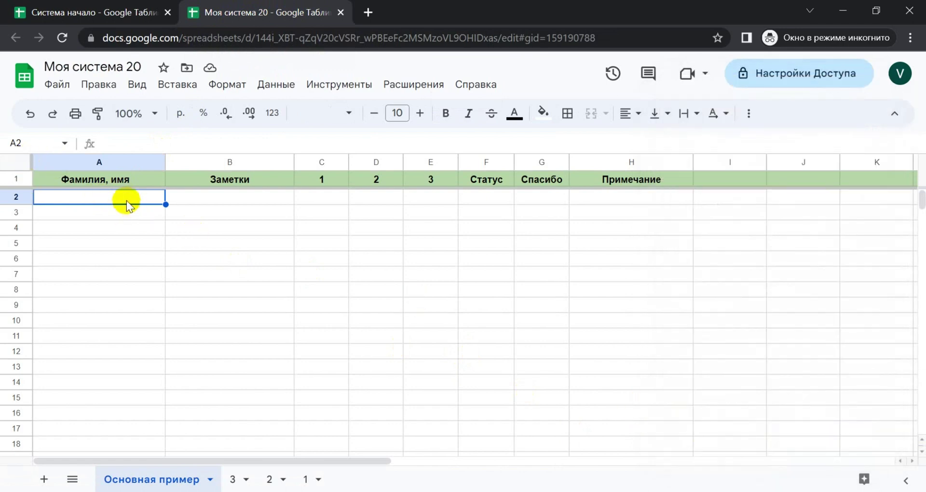
text(ppo)
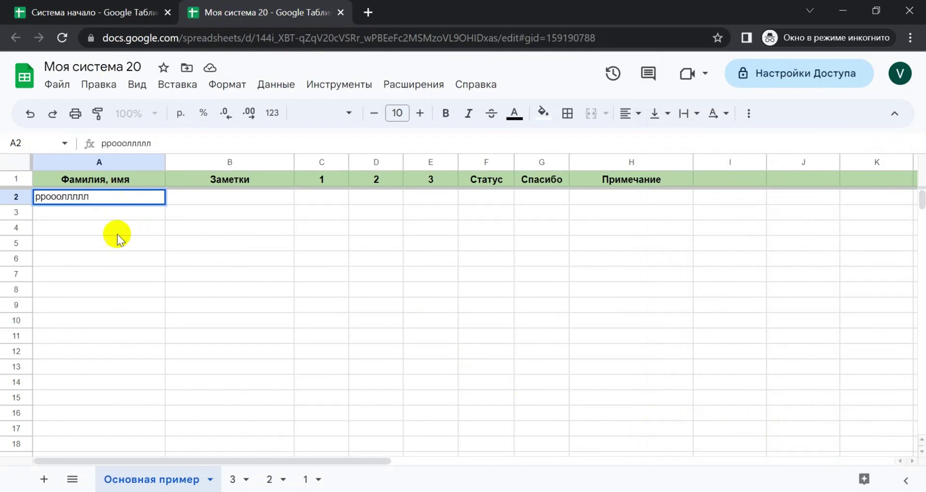
click(123, 221)
text(лллл)
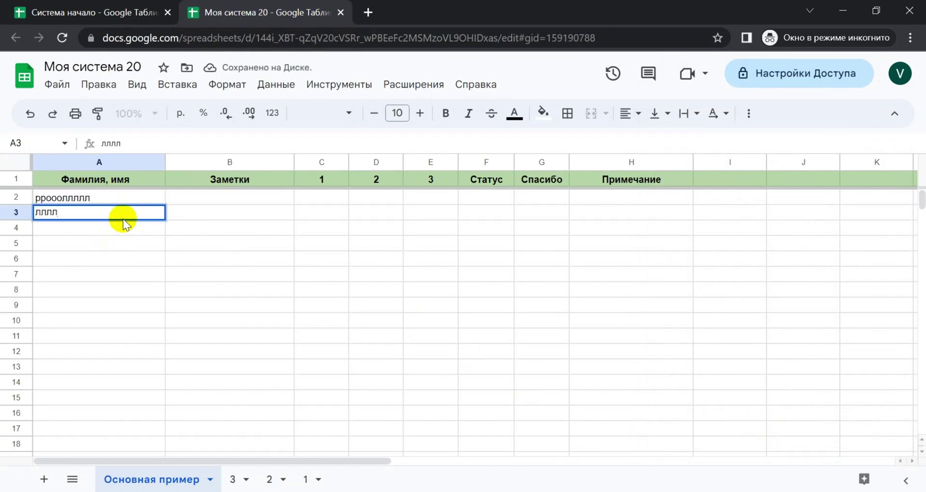
click(215, 245)
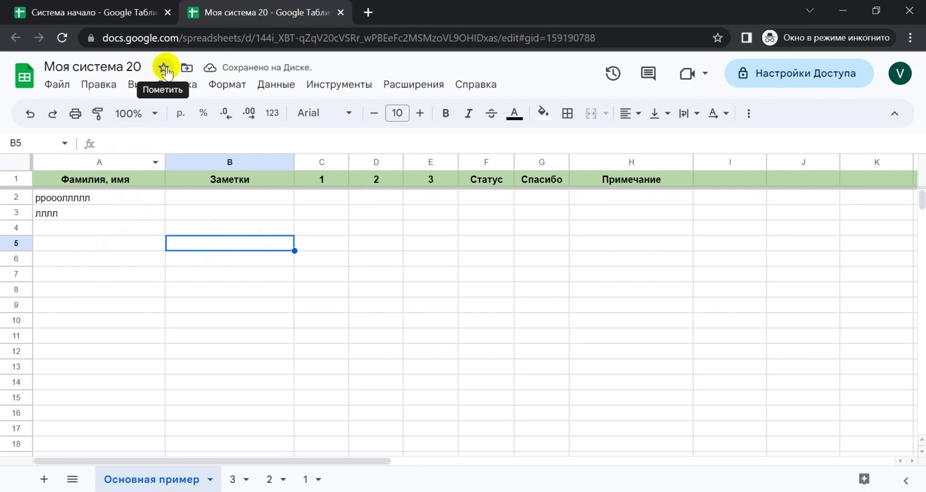
Star the "Моя система 20" spreadsheet and select its web address.
click(164, 68)
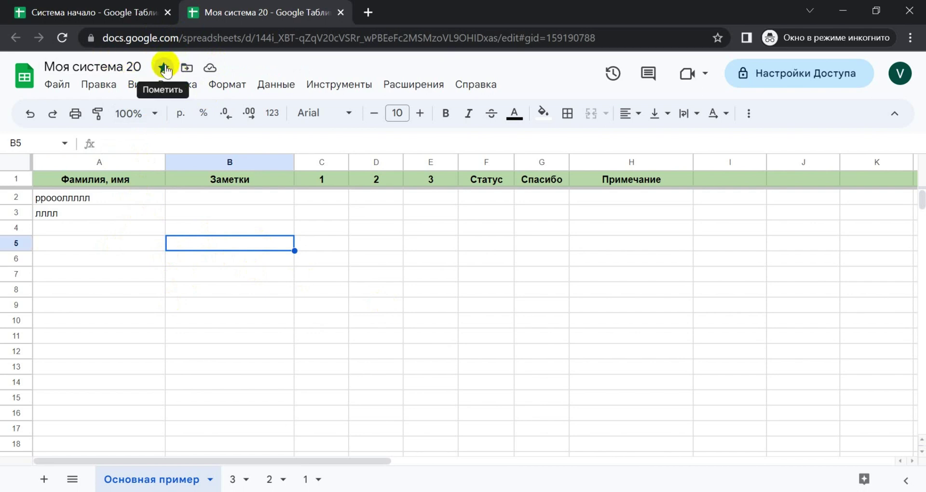
click(440, 37)
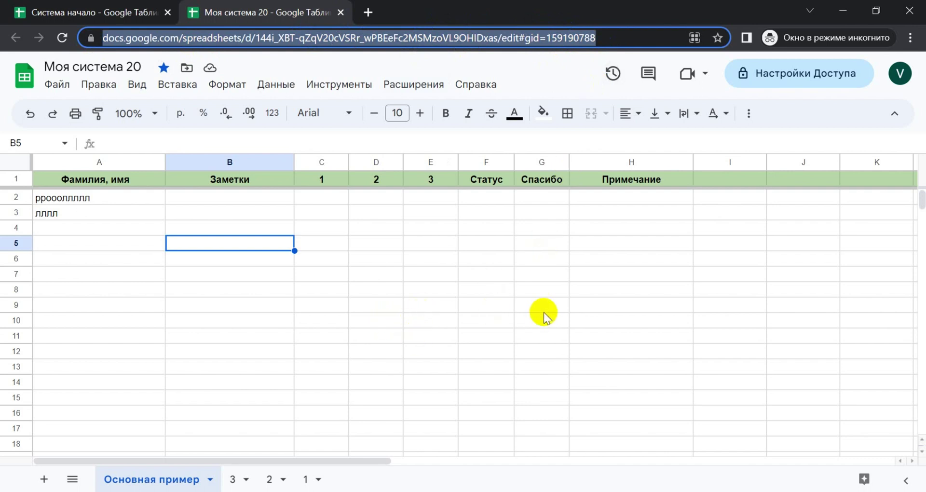
Go to the Google account management page and switch from there to Google Drive.
click(899, 77)
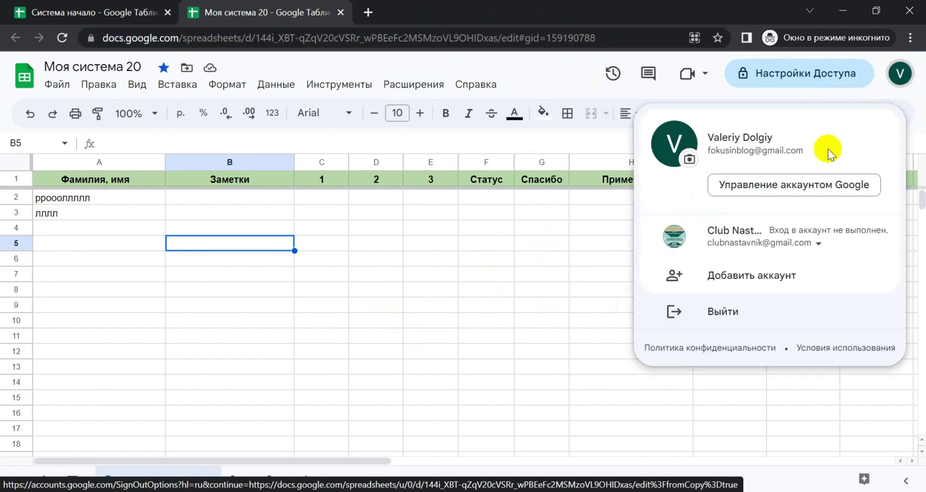
click(782, 186)
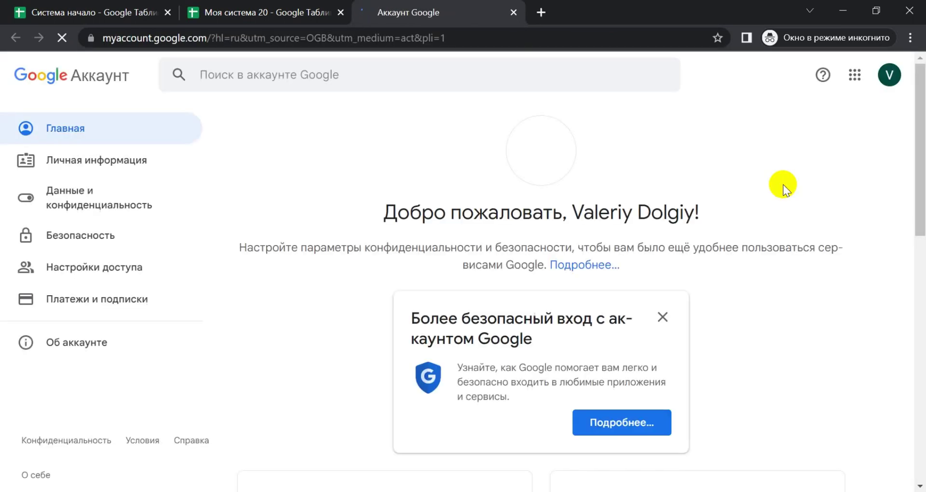
click(855, 74)
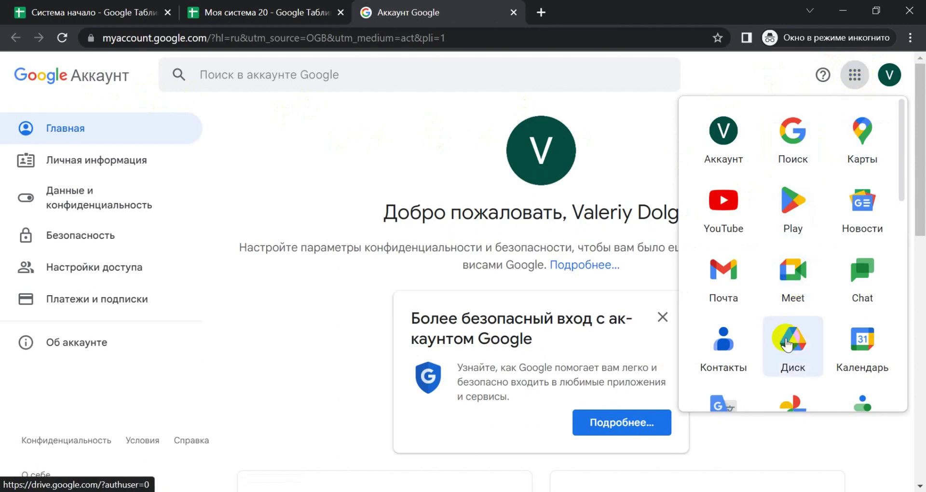
scroll(787, 340, down, 1)
scroll(787, 340, down, 1)
scroll(787, 343, up, 3)
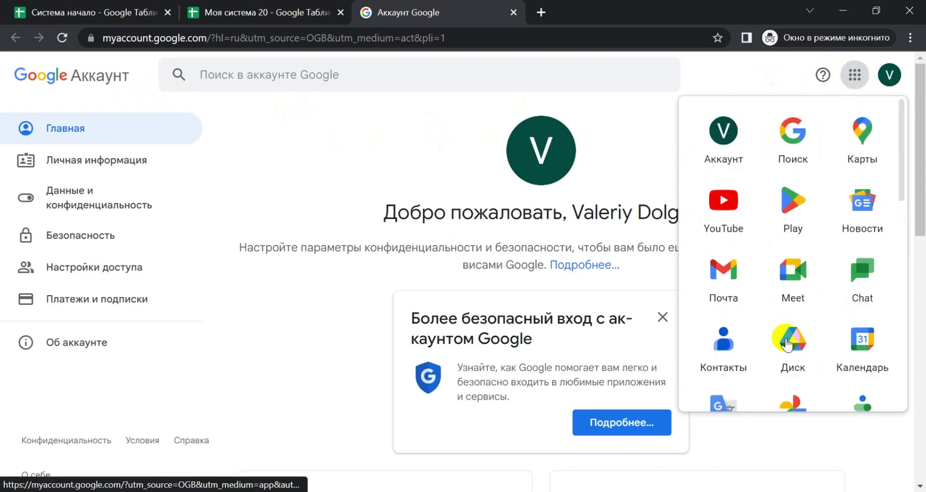
click(788, 337)
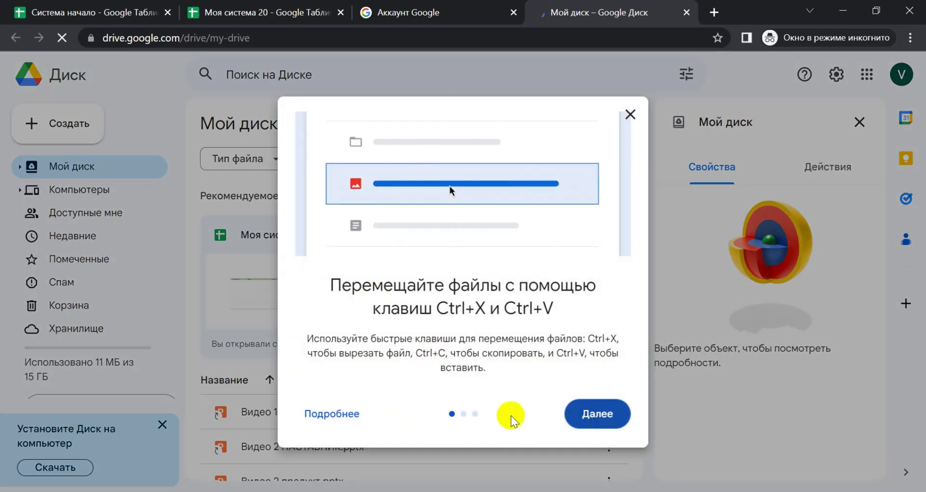
Dismiss the Drive intro dialog and the details pane, and open "Моя система 20" from the suggested files.
click(630, 114)
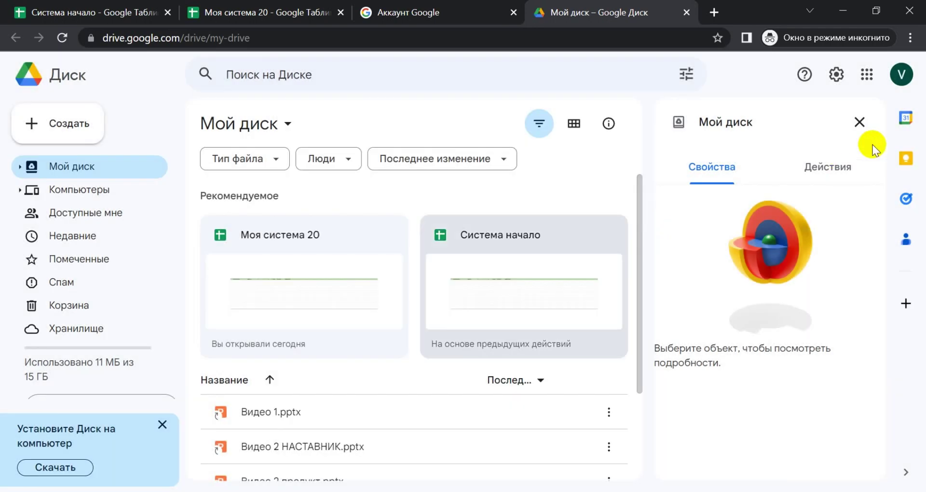
click(856, 121)
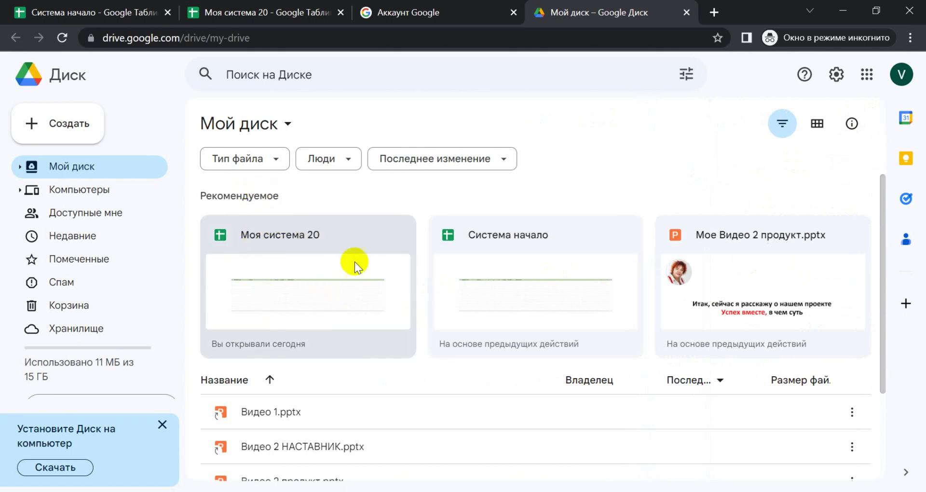
click(341, 288)
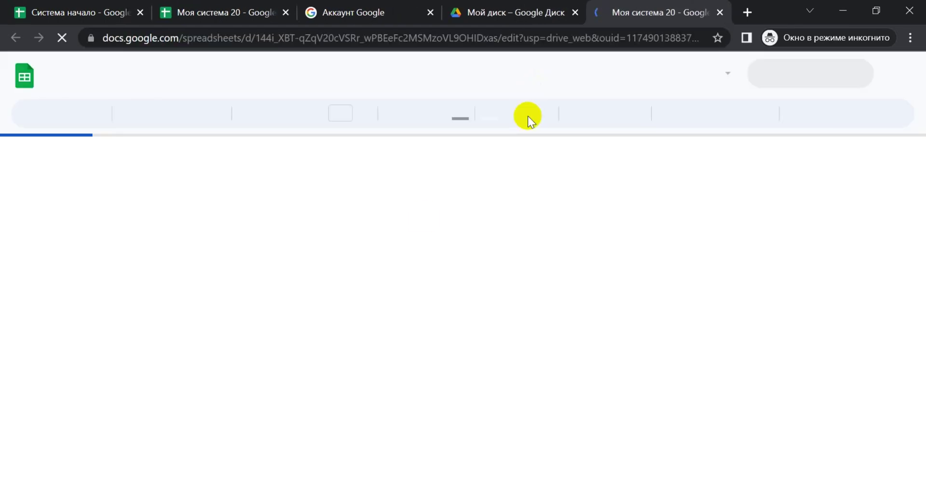
Return to Google Drive and look for the spreadsheet copy under Помеченные, Недавние and Мой диск.
click(511, 12)
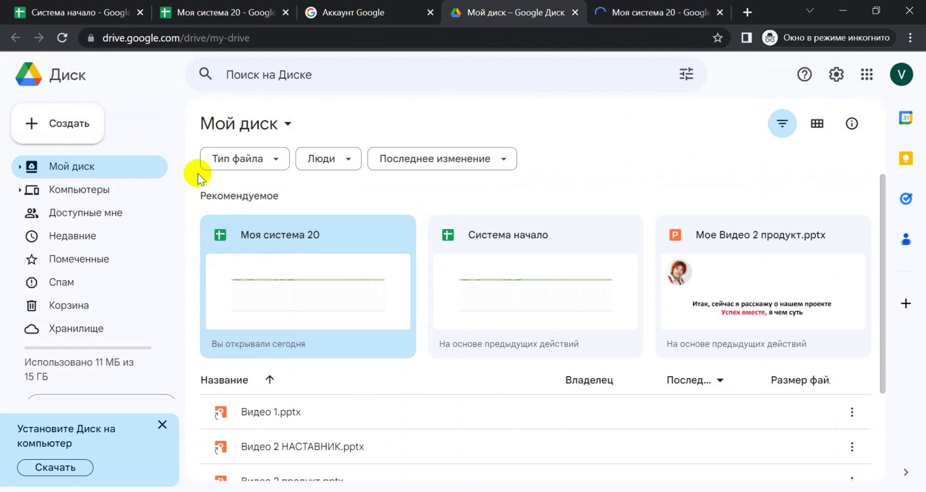
click(74, 260)
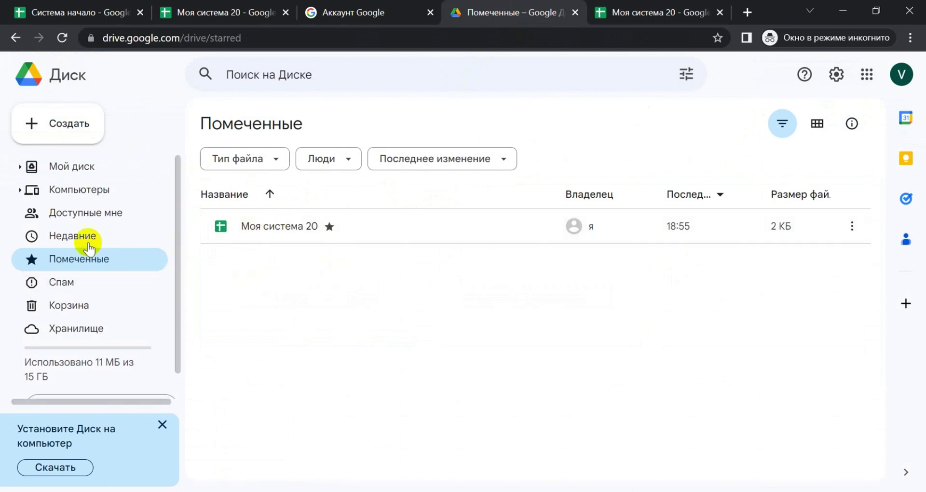
click(74, 236)
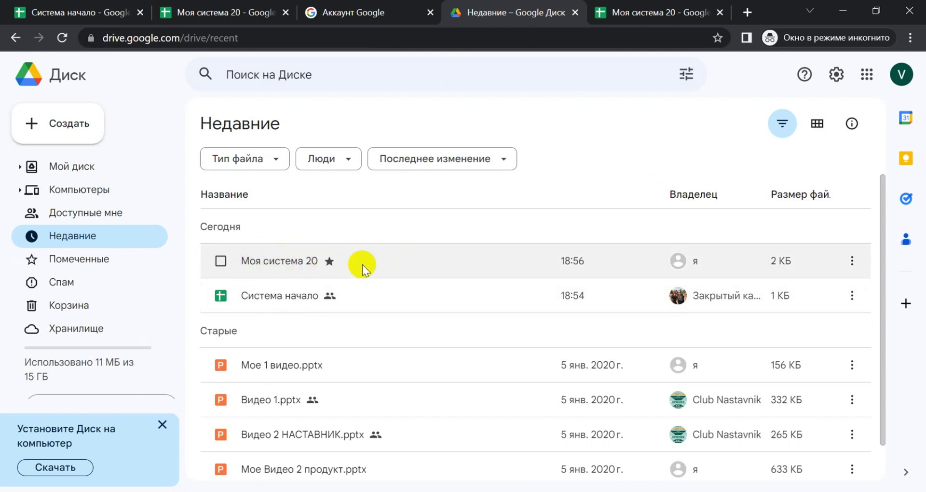
click(70, 169)
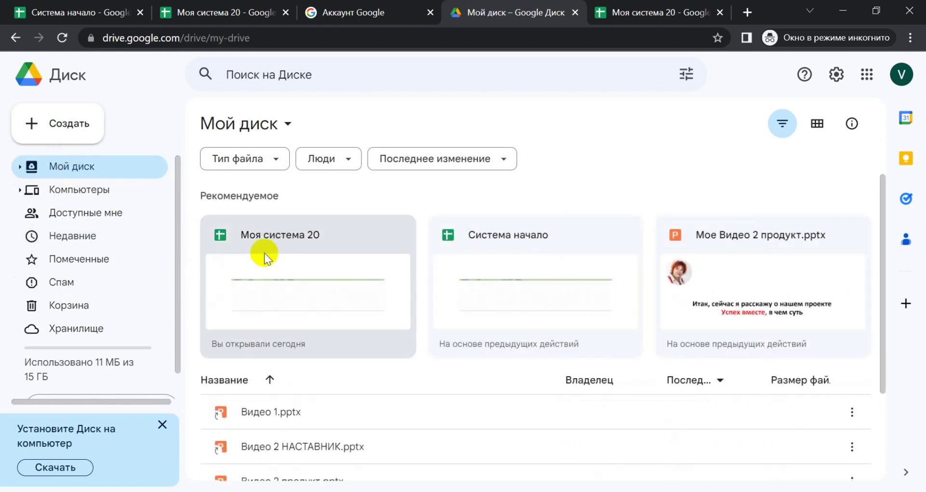